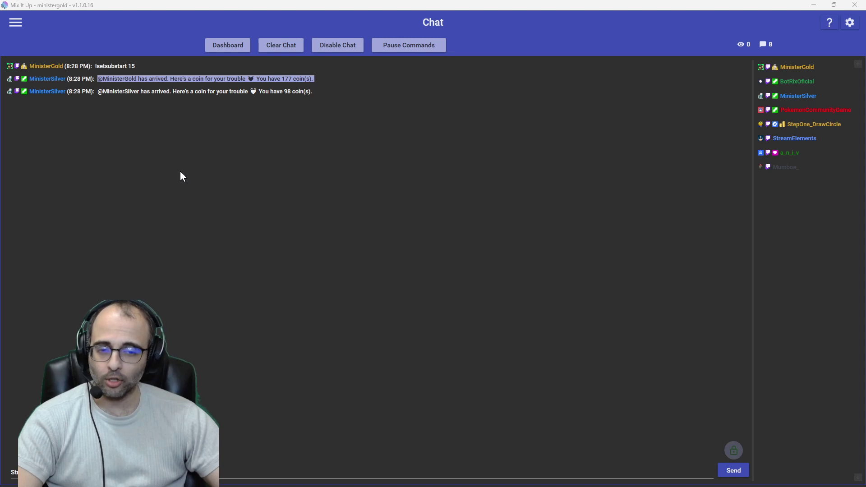
# - Go to the overlay widgets list and open the Bits widget for editing
pyautogui.click(16, 22)
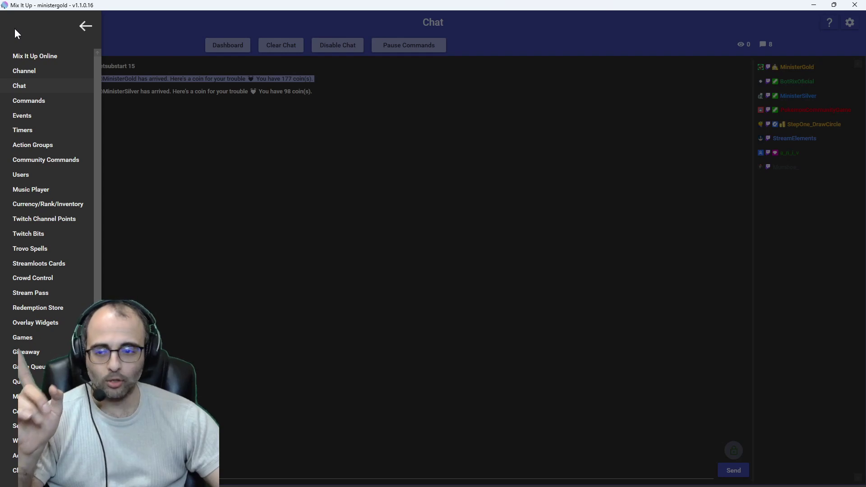
pyautogui.click(55, 319)
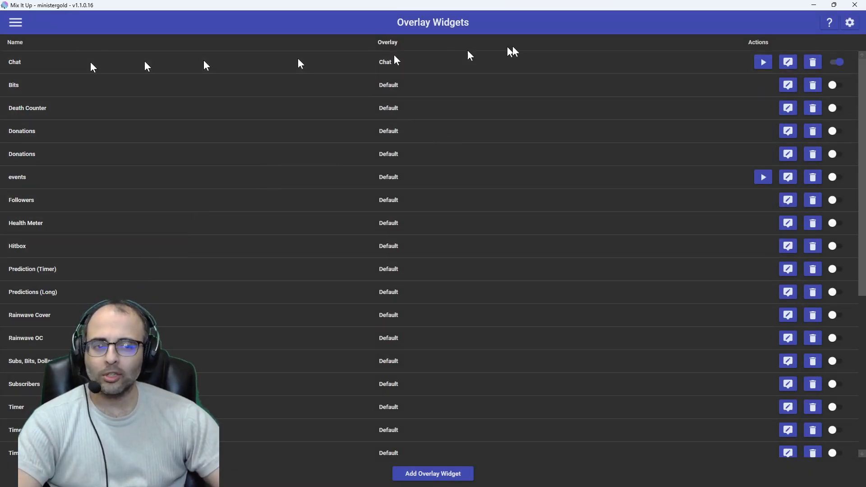
pyautogui.click(788, 85)
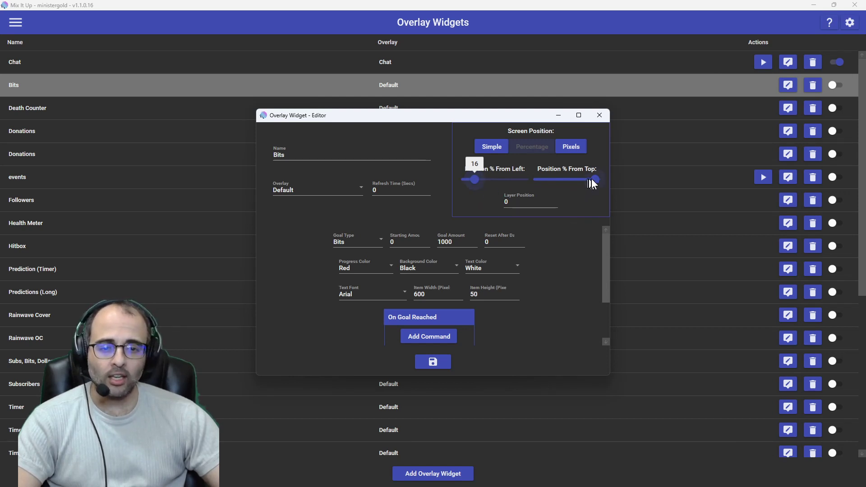
# - Review the Bits widget's screen position, goal amounts and text font, save it, and enable the widget
pyautogui.moveTo(594, 180)
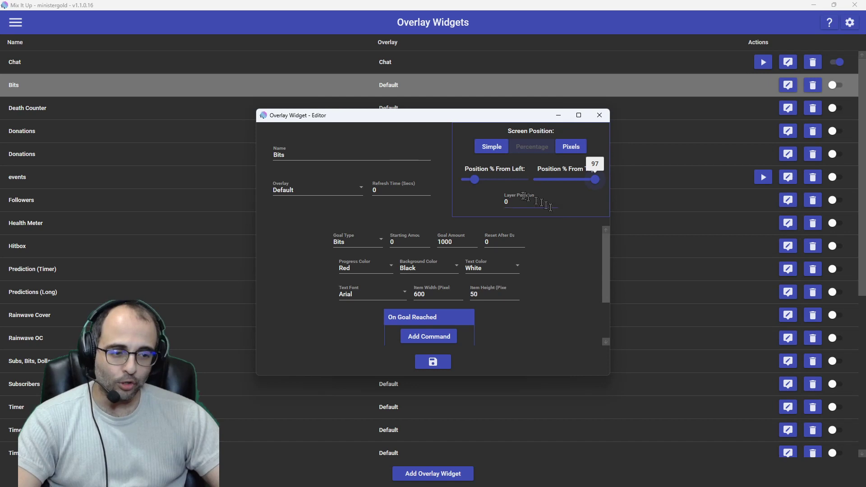
pyautogui.moveTo(476, 180)
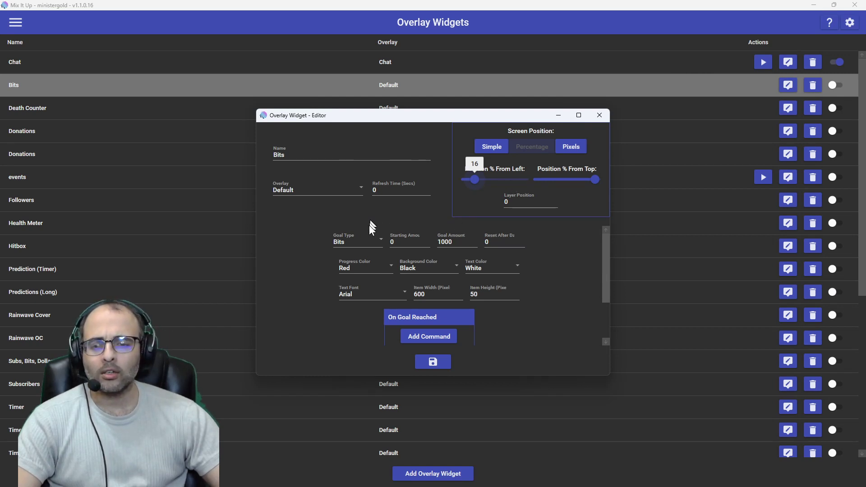
pyautogui.doubleClick(398, 240)
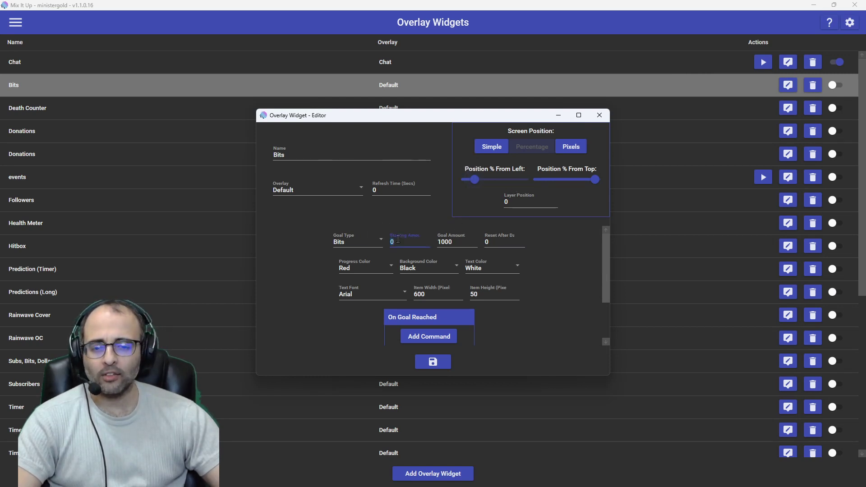
pyautogui.click(460, 243)
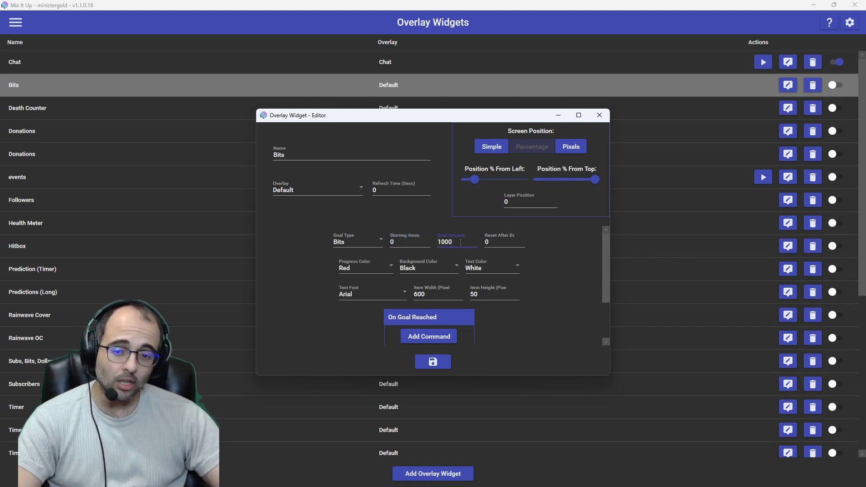
pyautogui.click(379, 292)
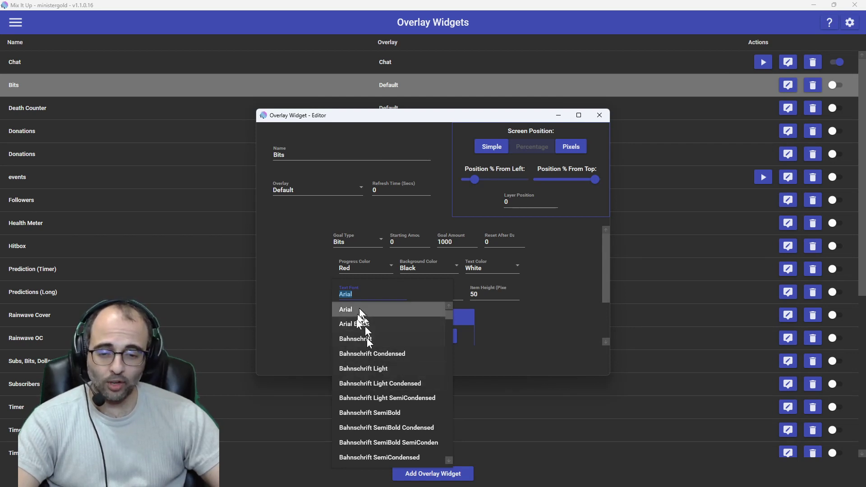
pyautogui.click(289, 297)
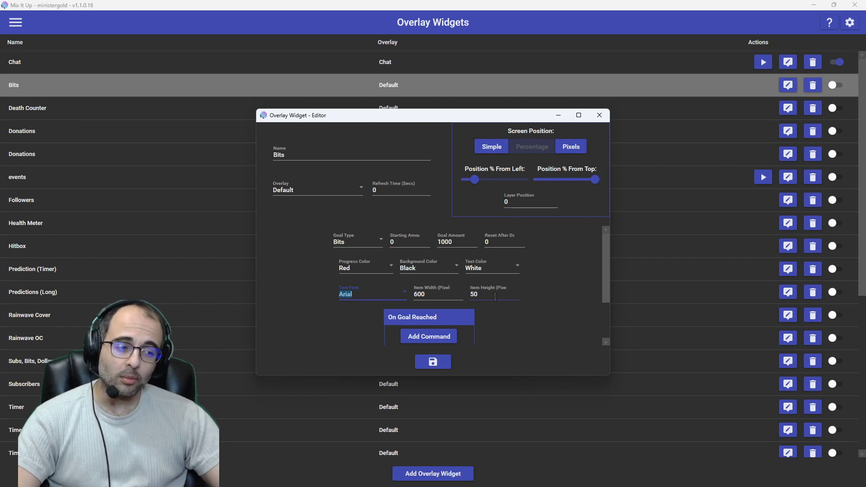
pyautogui.click(442, 362)
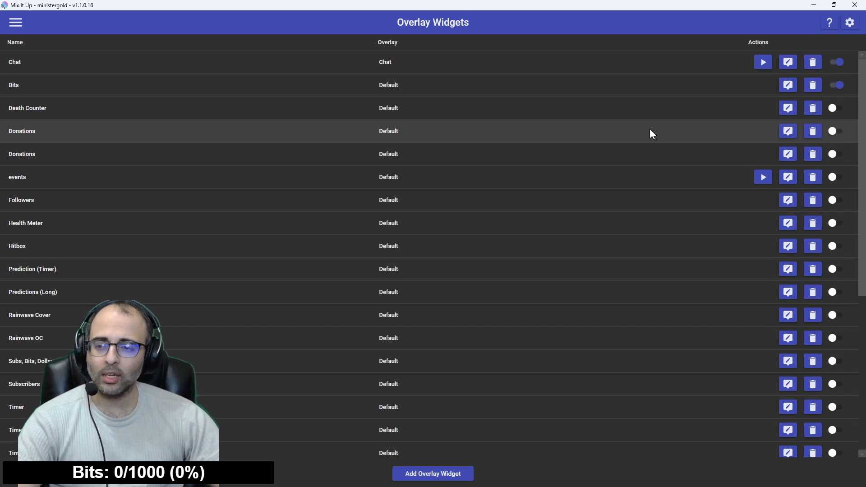
# - Set the Bits widget's starting amount to 350 and save the widget
pyautogui.click(788, 87)
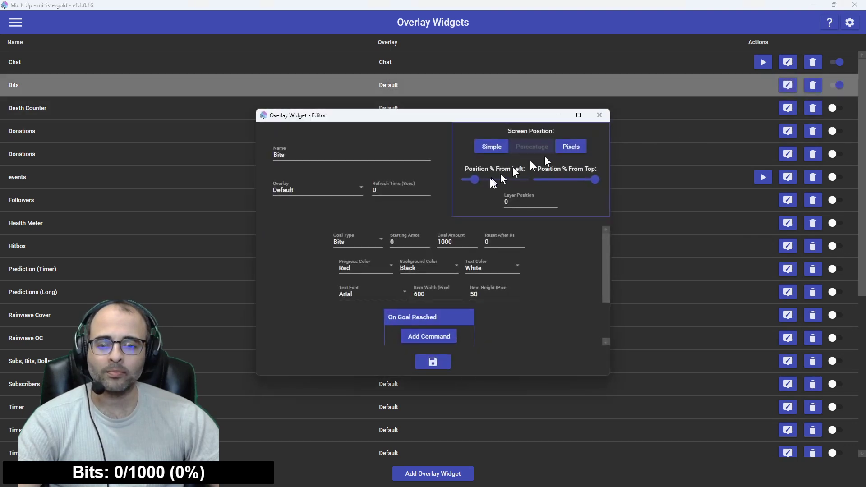
pyautogui.click(398, 242)
pyautogui.write('350')
pyautogui.click(433, 362)
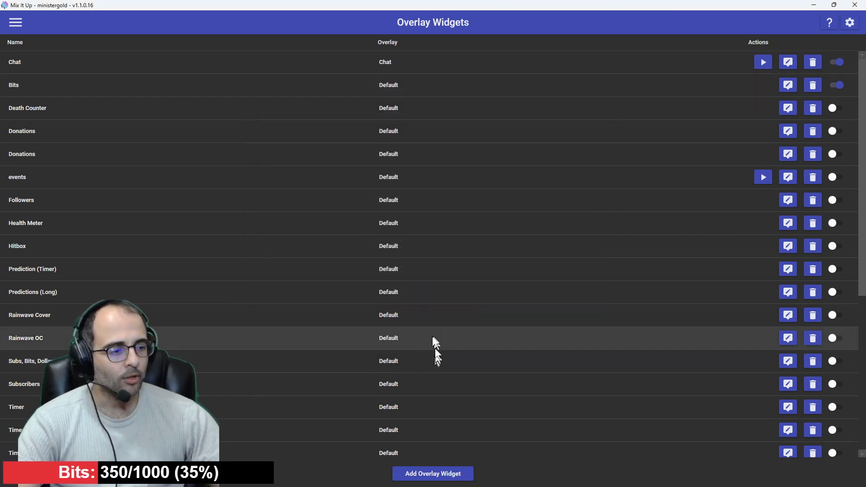
# - Reopen the Bits widget in a maximized editor and copy its entire HTML Style code
pyautogui.click(787, 85)
pyautogui.scroll(-3, 415, 315)
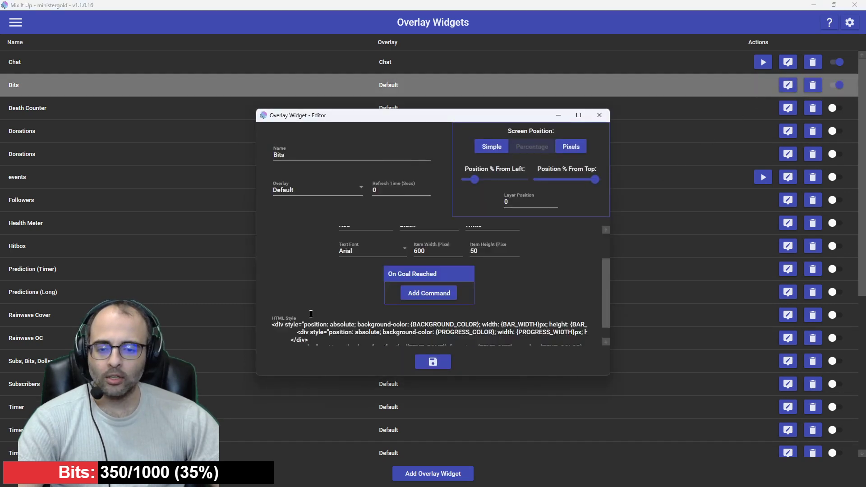
pyautogui.click(583, 115)
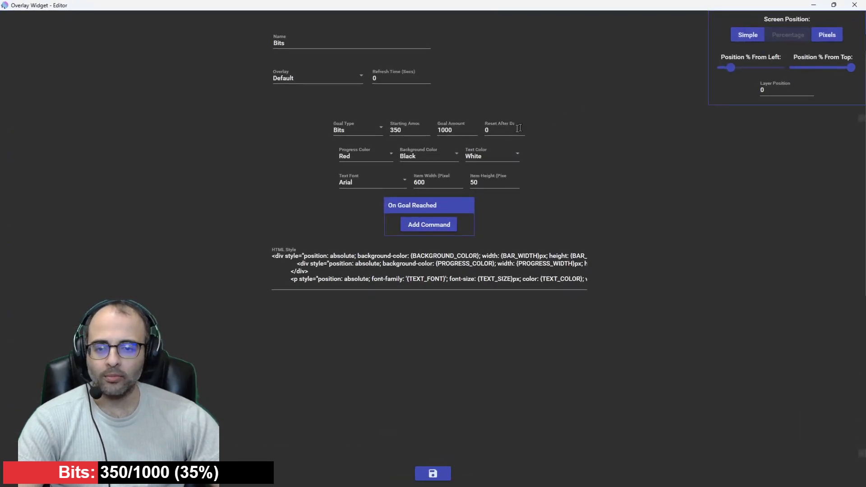
pyautogui.doubleClick(410, 263)
pyautogui.hotkey('ctrl', 'a')
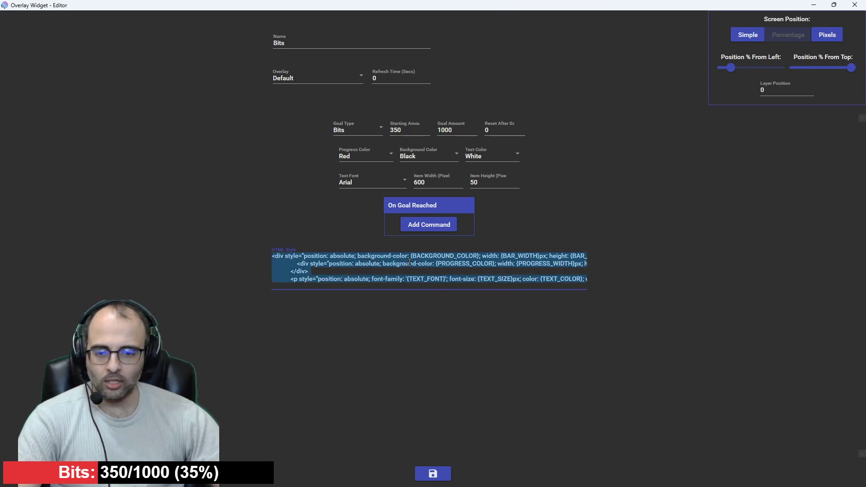
pyautogui.press('super')
pyautogui.write('notep')
pyautogui.press('Return')
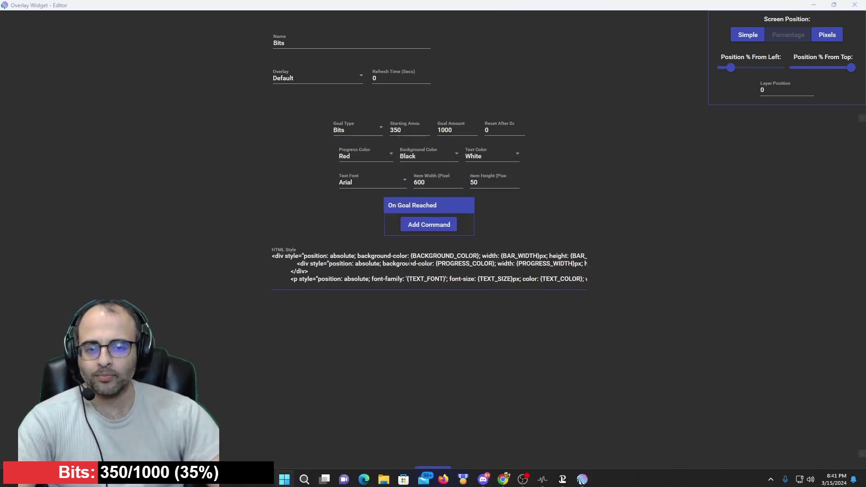
pyautogui.hotkey('ctrl', 'a')
pyautogui.write('<div style="position: absolute; background-color: {BACKGROUND_COLOR}; width: {BAR_WIDTH}px; height: {BAR_HEIGHT}px; transform: translate(-50%, -50%);">                 <div style="position: absolute; background-color: {PROGRESS_COLOR}; width: {PROGRESS_WIDTH}px; height: {BAR_HEIGHT}px;"></div>             </div>             <p style="position: absolute; font-family: \'{TEXT_FONT}\'; font-size: {TEXT_SIZE}px; color: {TEXT_COLOR}; white-space: nowrap; font-weight: bold; margin: auto; transform: translate(-50%, -50%);">Bits: {AMOUNT}/1000 ({PERCENTAGE}%)</p>')
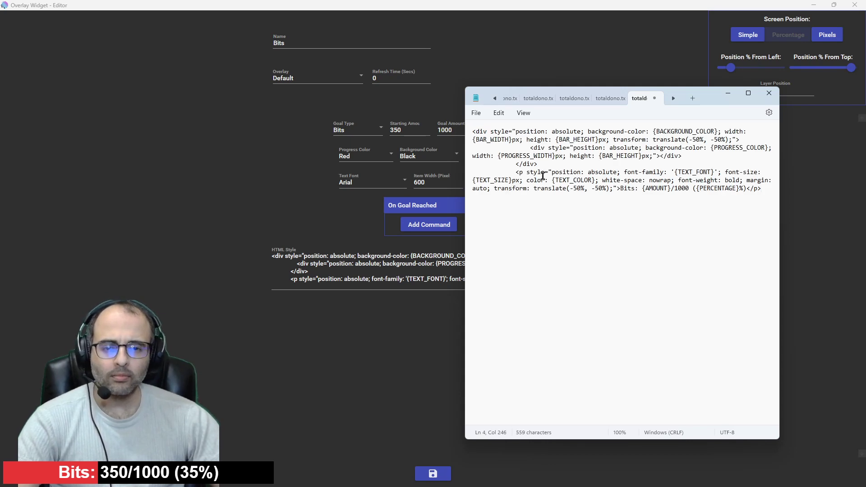
pyautogui.click(654, 98)
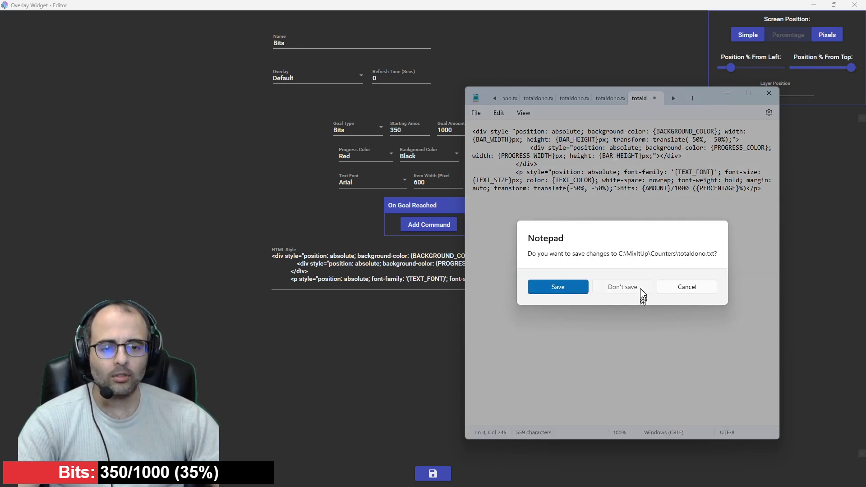
pyautogui.click(622, 287)
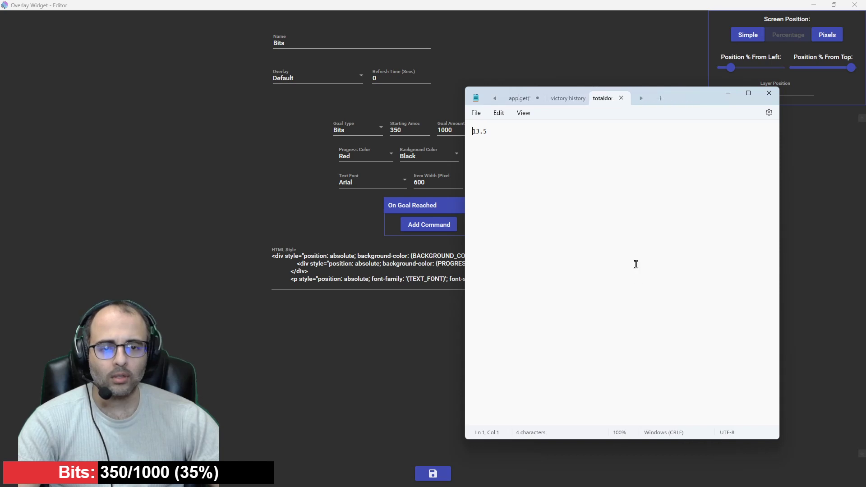
# - Close all remaining Notepad tabs, discarding the unsaved changes
pyautogui.hotkey('ctrl', 'w')
pyautogui.hotkey('ctrl', 'w')
pyautogui.hotkey('ctrl', 'w')
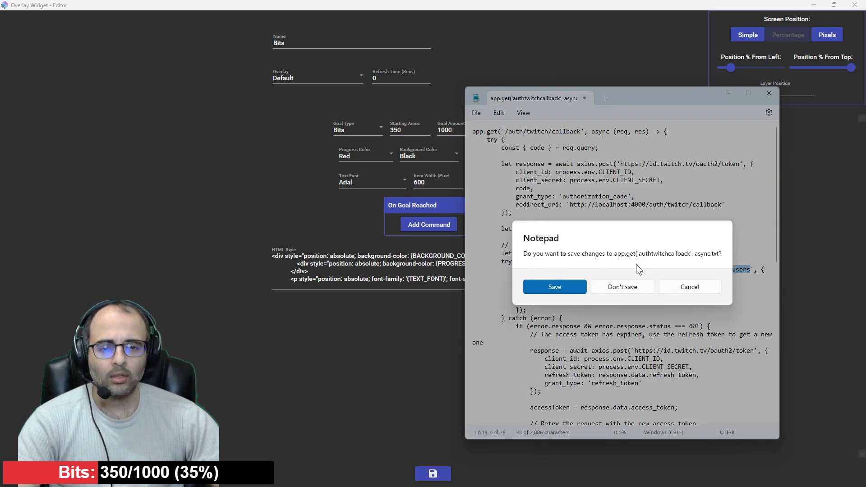
pyautogui.click(623, 287)
# - Paste the widget's HTML code into a new Notepad document, enlarge the text to 220% and reposition and widen the window
pyautogui.press('super')
pyautogui.write('notepad')
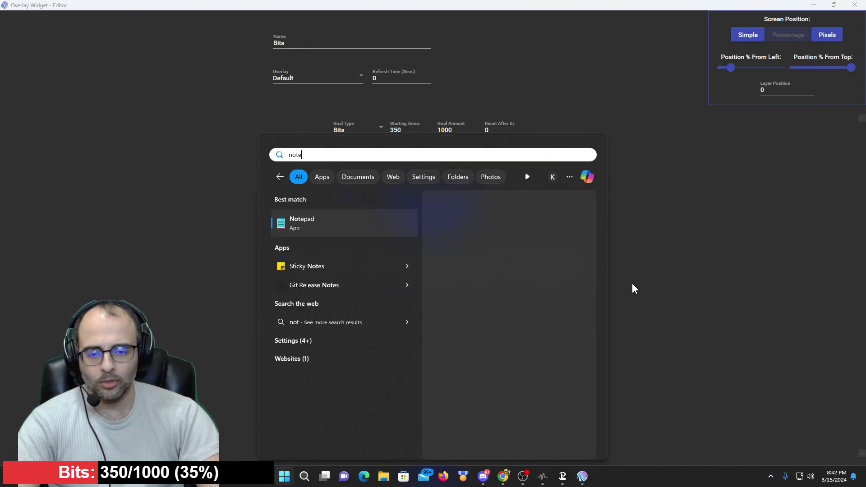
pyautogui.press('Return')
pyautogui.write('<div style="position: absolute; background-color: {BACKGROUND_COLOR}; width: {BAR_WIDTH}px; height: {BAR_HEIGHT}px; transform: translate(-50%, -50%);">                 <div style="position: absolute; background-color: {PROGRESS_COLOR}; width: {PROGRESS_WIDTH}px; height: {BAR_HEIGHT}px;"></div>             </div>             <p style="position: absolute; font-family: \'{TEXT_FONT}\'; font-size: {TEXT_SIZE}px; color: {TEXT_COLOR}; white-space: nowrap; font-weight: bold; margin: auto; transform: translate(-50%, -50%);">Bits: {AMOUNT}/1000 ({PERCENTAGE}%)</p>')
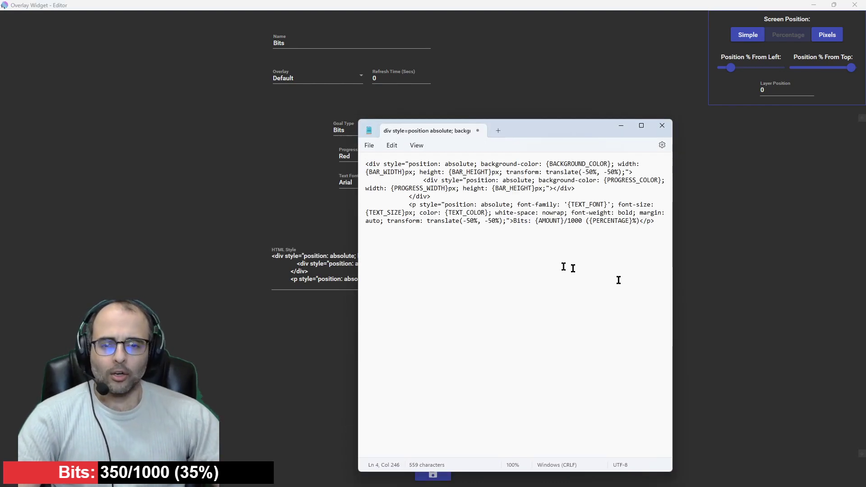
pyautogui.scroll(12, 608, 276)
pyautogui.moveTo(571, 136); pyautogui.dragTo(762, 25)
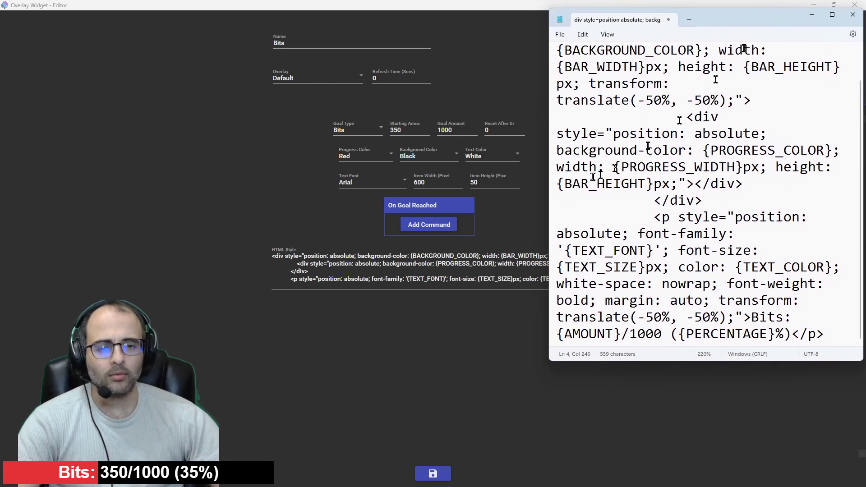
pyautogui.moveTo(548, 165); pyautogui.dragTo(287, 211)
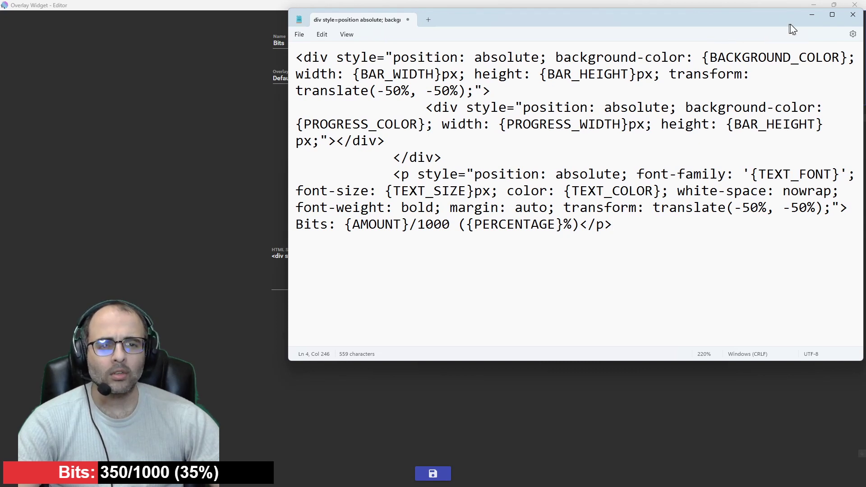
# - Set Notepad's app theme to Dark and return to the pasted code
pyautogui.click(852, 34)
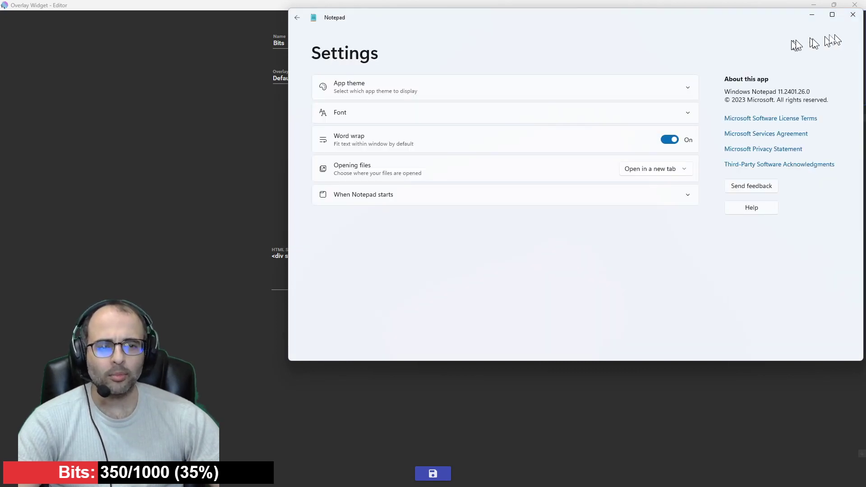
pyautogui.click(347, 88)
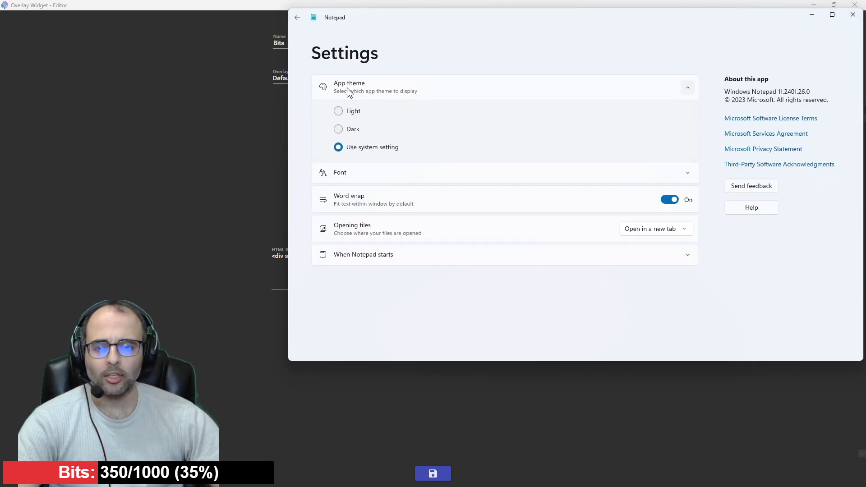
pyautogui.click(345, 127)
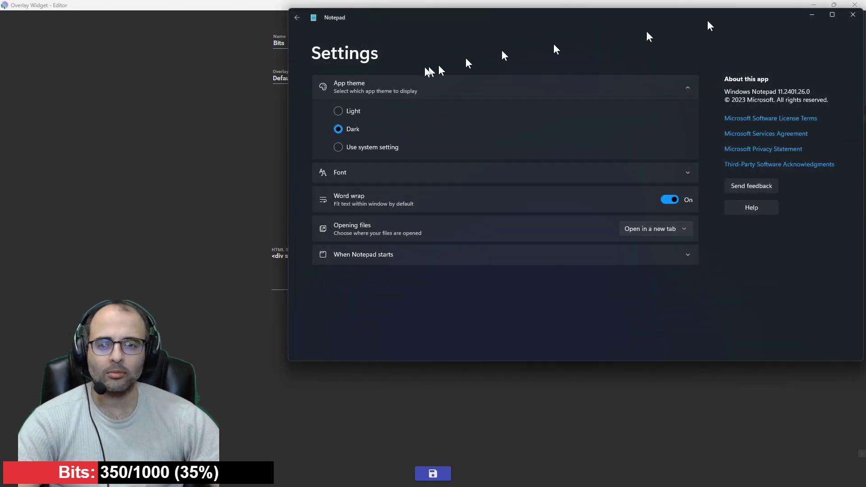
pyautogui.click(296, 17)
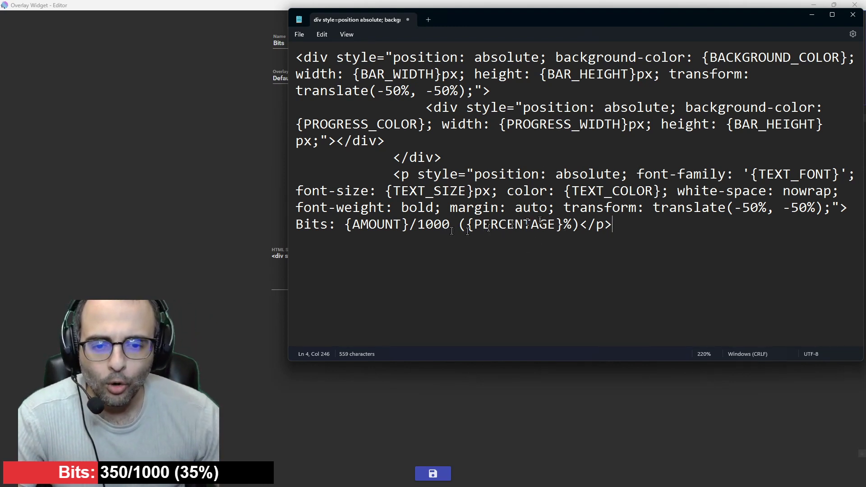
# - Examine the goal label text in the last paragraph tag, including the {AMOUNT} and {PERCENTAGE} placeholders
pyautogui.moveTo(578, 226); pyautogui.dragTo(299, 244)
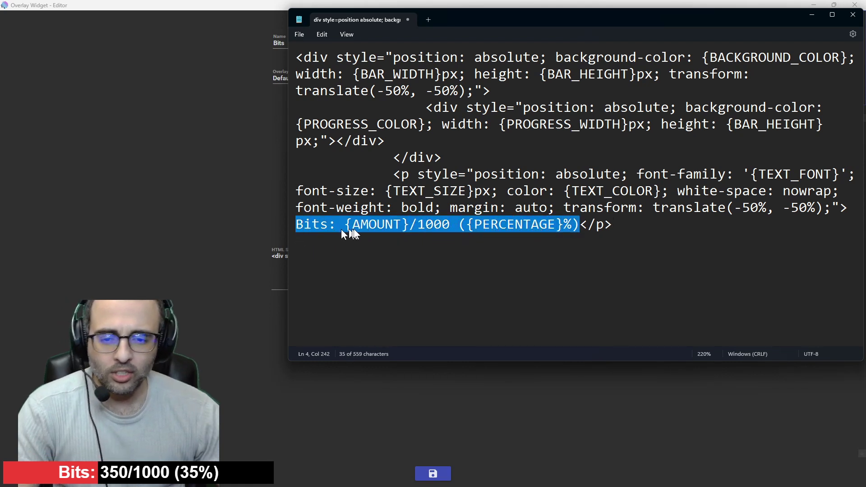
pyautogui.click(408, 228)
pyautogui.moveTo(345, 229); pyautogui.dragTo(401, 228)
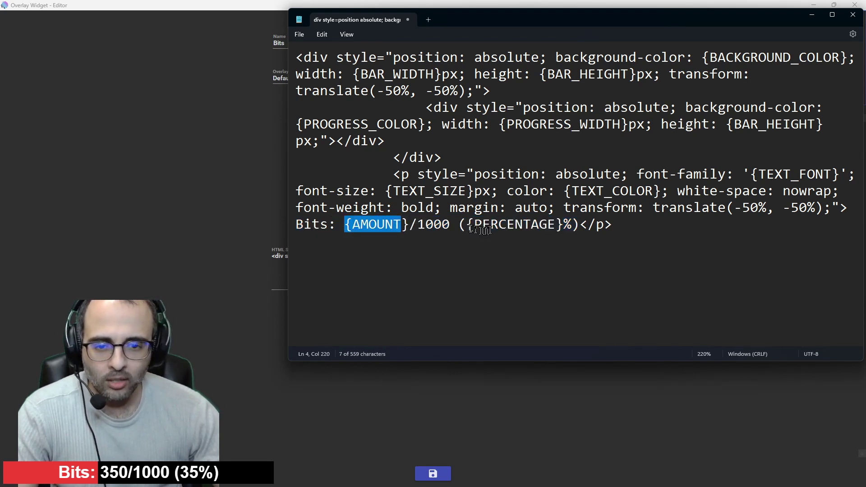
pyautogui.moveTo(469, 228); pyautogui.dragTo(571, 226)
pyautogui.click(571, 226)
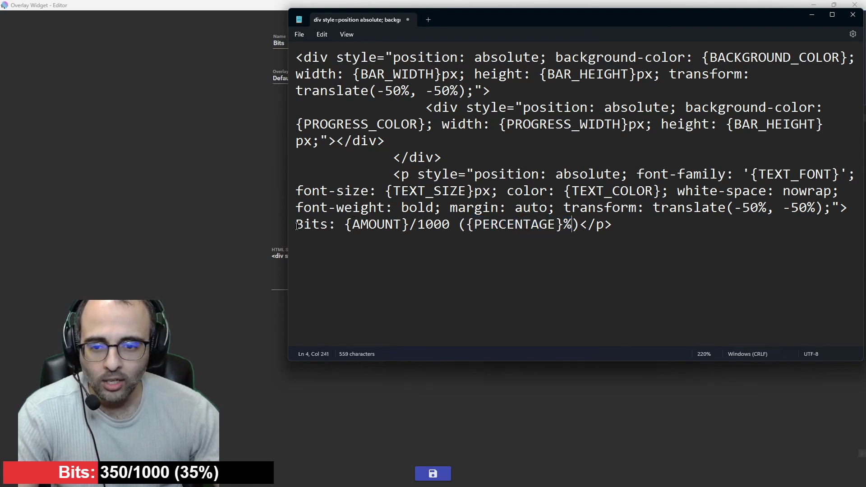
pyautogui.write('dghd')
pyautogui.press('BackSpace')
pyautogui.press('BackSpace')
pyautogui.press('BackSpace')
pyautogui.press('BackSpace')
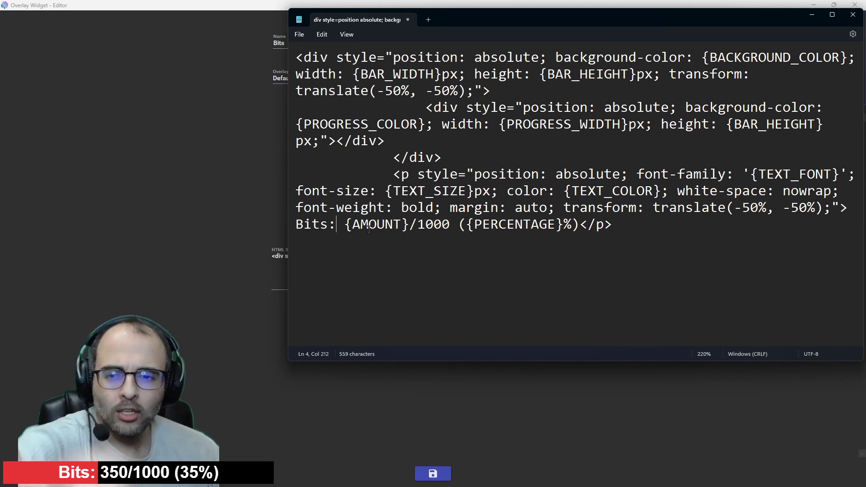
# - Save the Bits widget in the editor and bring the overlay widgets list back to the front
pyautogui.click(174, 278)
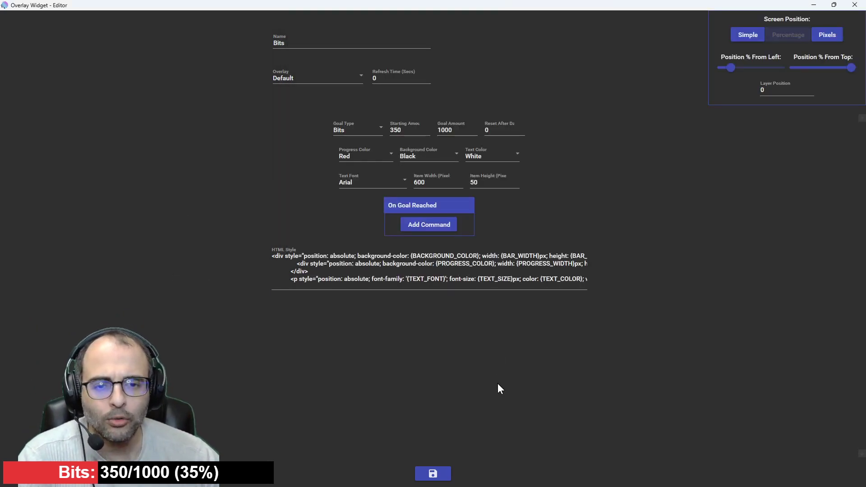
pyautogui.click(433, 474)
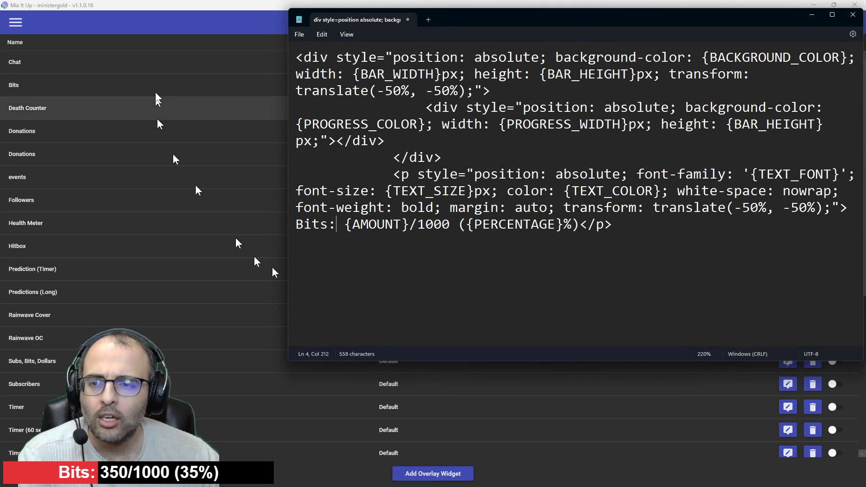
pyautogui.click(161, 26)
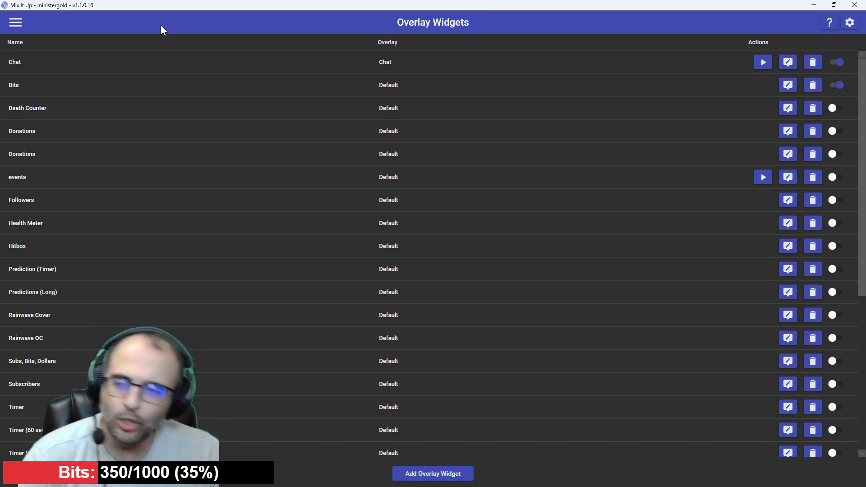
# - Open the Twitch Channel Bits Cheered event command for editing
pyautogui.click(15, 23)
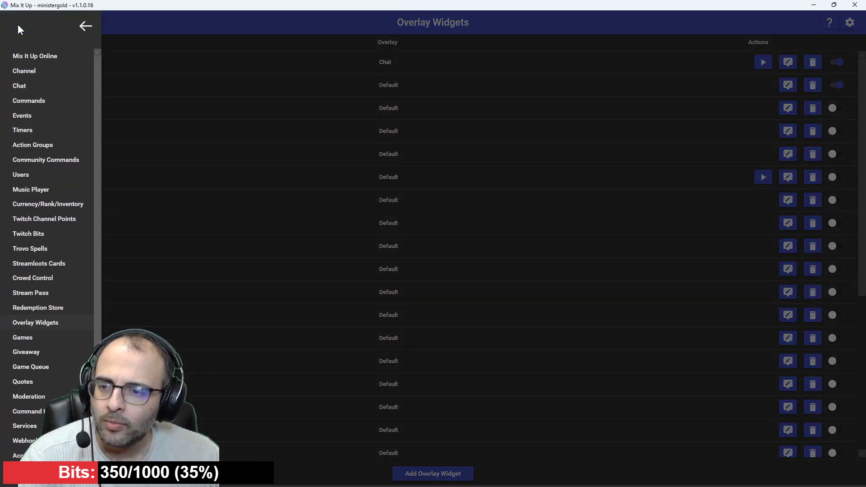
pyautogui.click(31, 116)
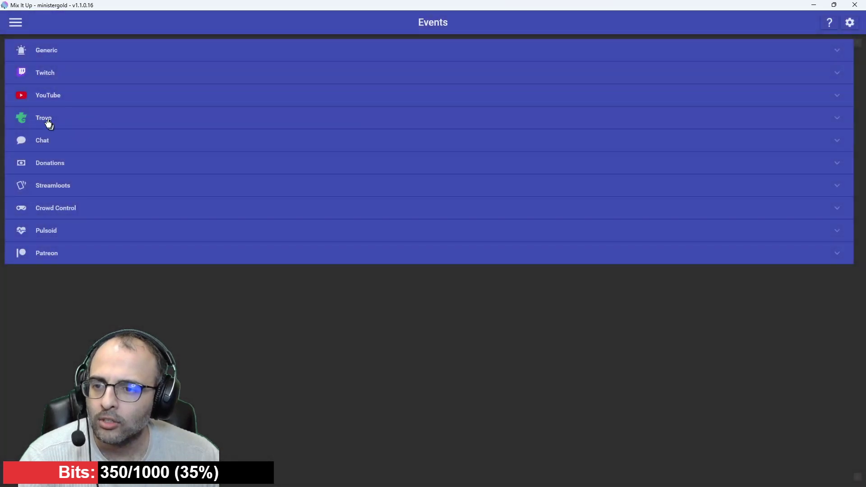
pyautogui.click(62, 79)
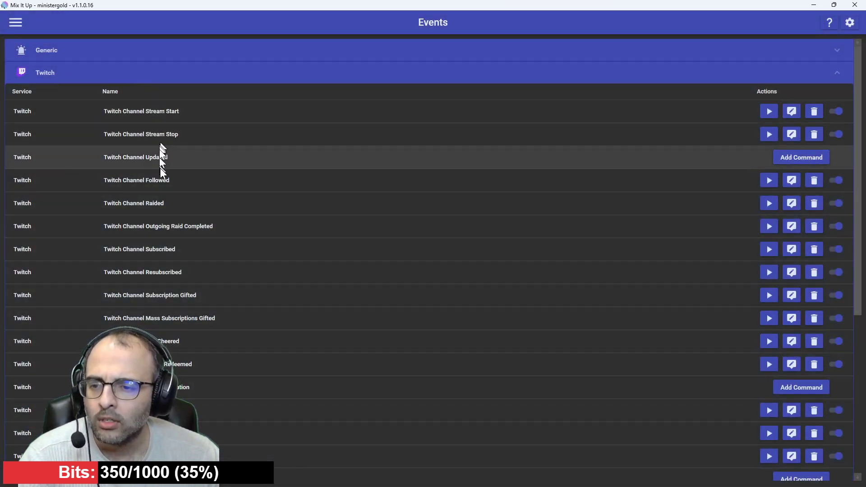
pyautogui.scroll(-3, 179, 246)
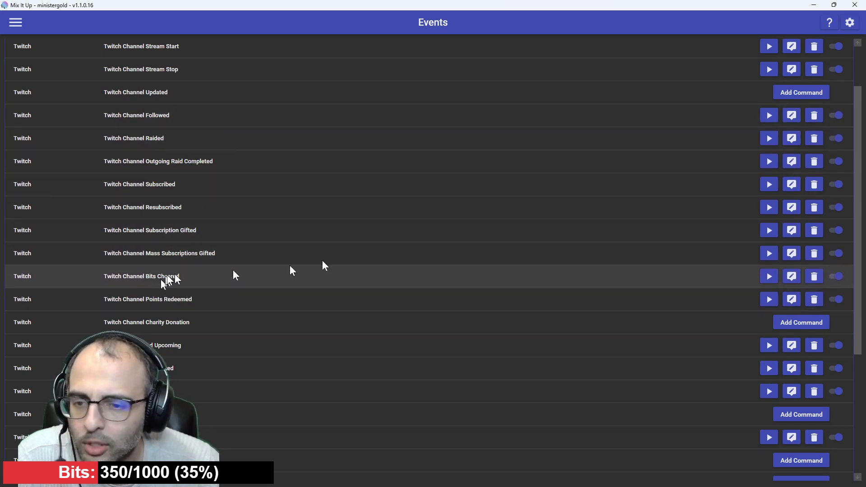
pyautogui.click(791, 278)
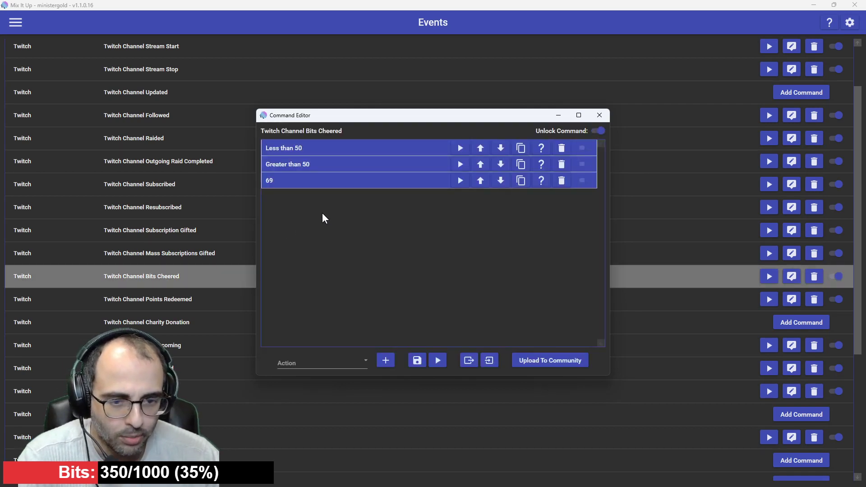
# - Add an Overlay (Images & Videos) action to the Bits Cheered command
pyautogui.click(353, 362)
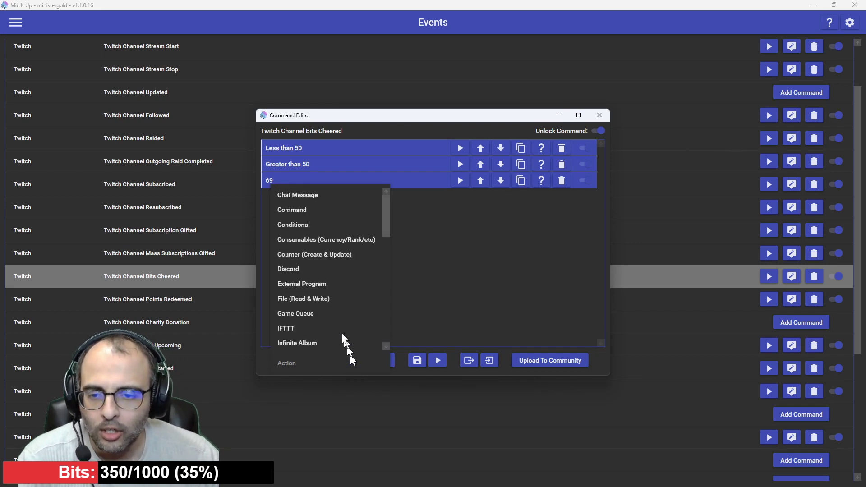
pyautogui.scroll(-1, 327, 298)
pyautogui.scroll(1, 327, 298)
pyautogui.scroll(-6, 327, 299)
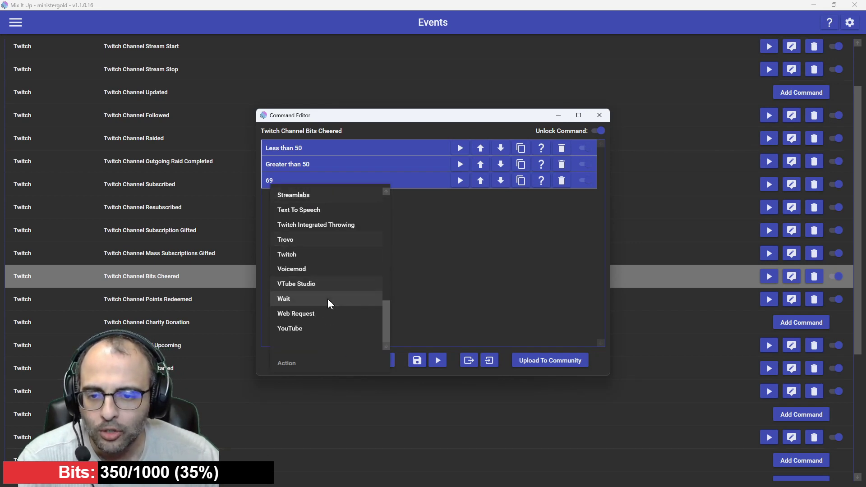
pyautogui.scroll(1, 327, 284)
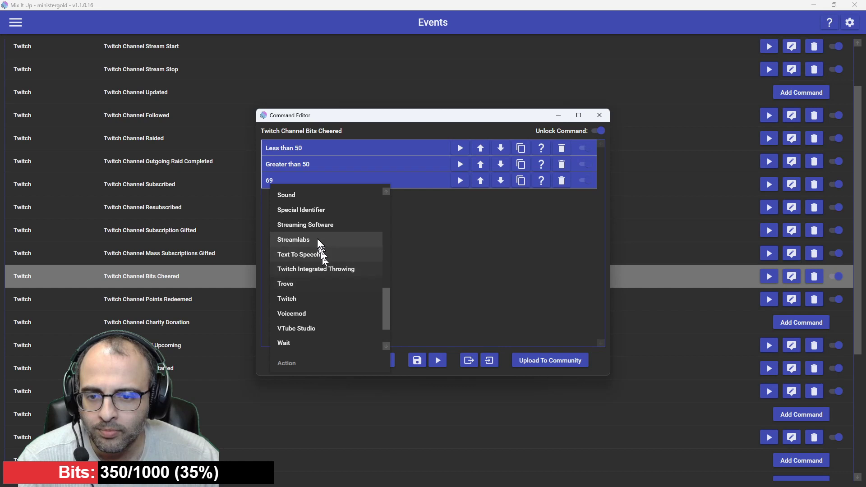
pyautogui.scroll(3, 317, 238)
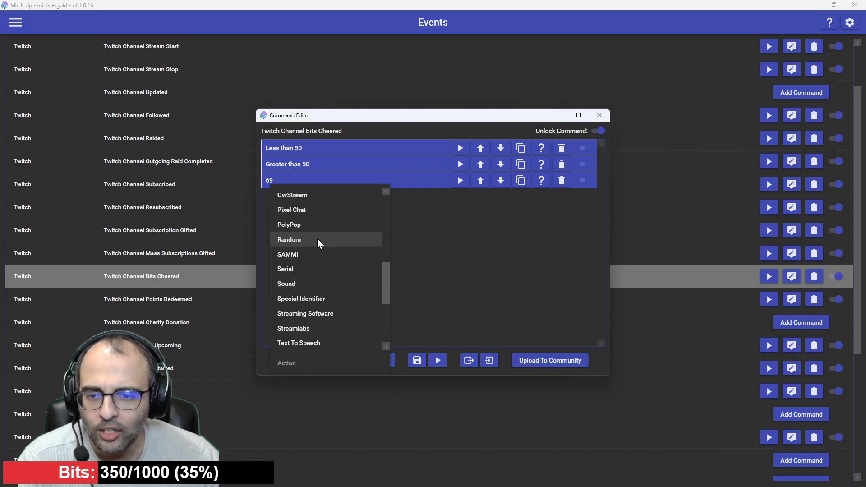
pyautogui.click(301, 224)
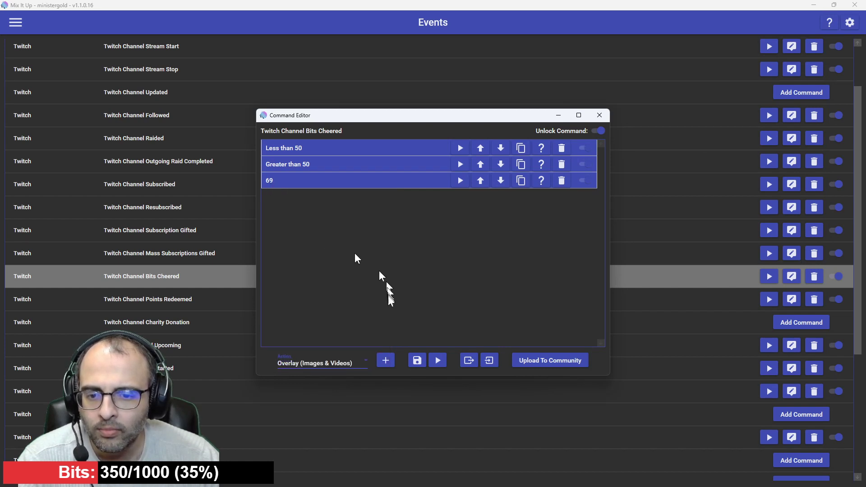
pyautogui.click(386, 360)
# - Set the new overlay action to Show/Hide Widget and choose the Bits widget
pyautogui.click(329, 228)
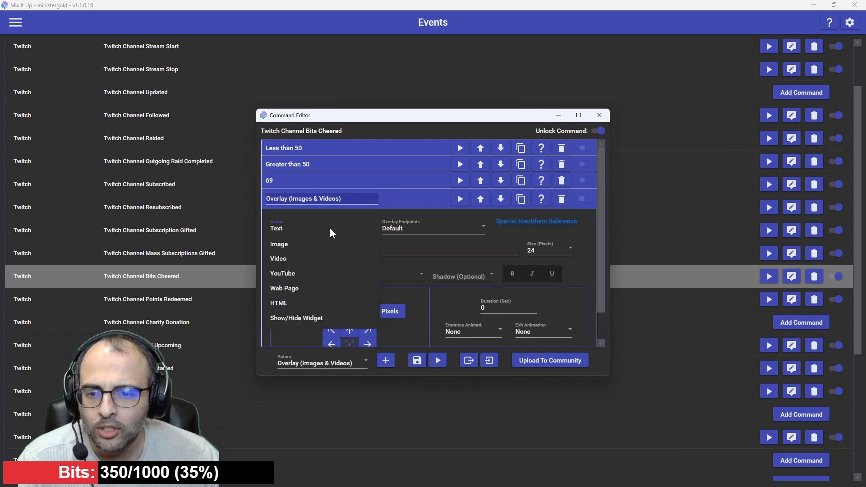
pyautogui.click(292, 315)
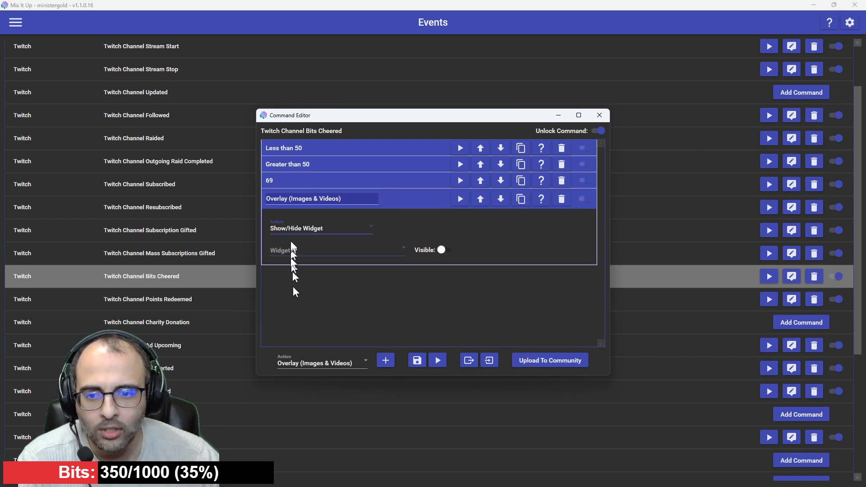
pyautogui.click(340, 250)
pyautogui.scroll(-5, 294, 318)
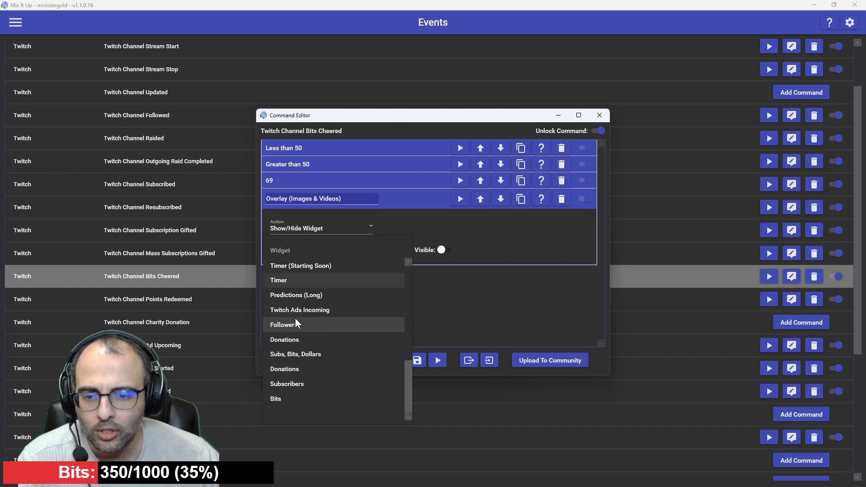
pyautogui.click(277, 396)
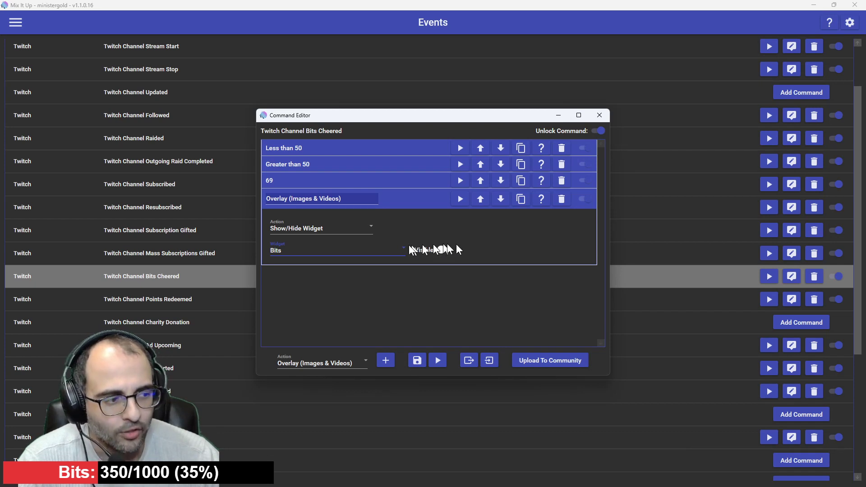
# - Duplicate the Show/Hide Widget action and switch the copy's Visible option on
pyautogui.click(519, 199)
pyautogui.click(405, 281)
pyautogui.click(445, 327)
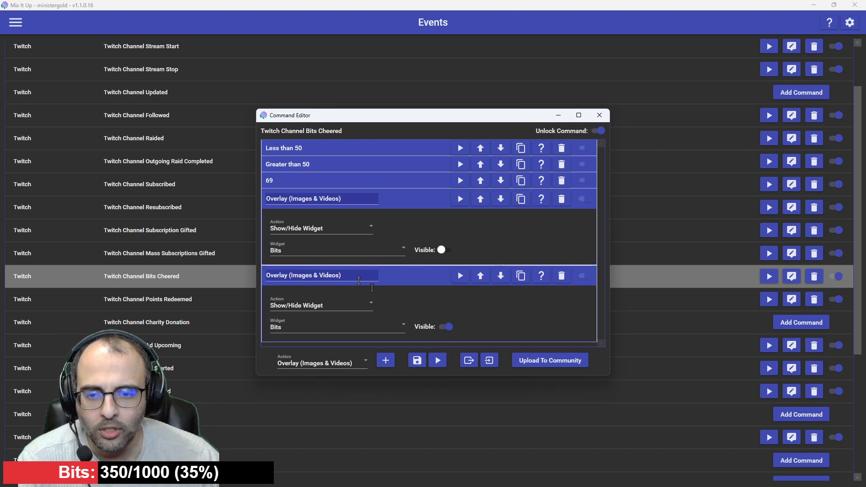
# - Rename the action with Visible off as Hide Bits Bar and the action with Visible on as Show Bits Bar
pyautogui.click(312, 202)
pyautogui.click(312, 202)
pyautogui.tripleClick(319, 198)
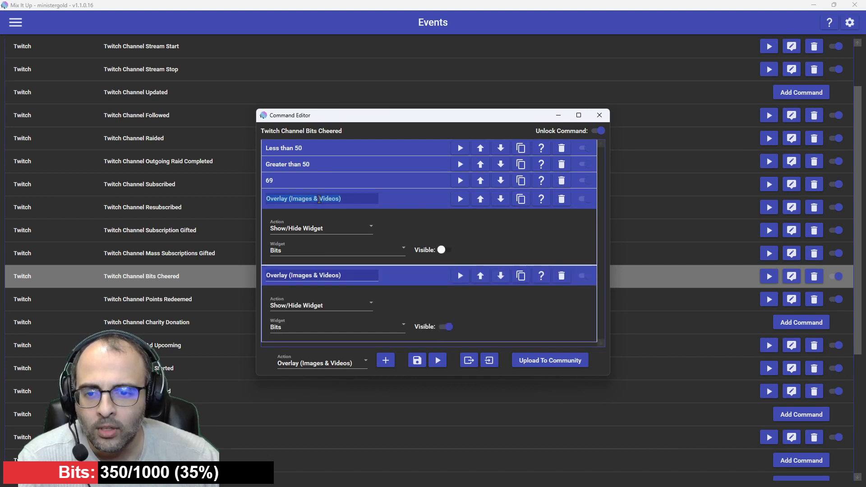
pyautogui.write('Hide Bits Bar')
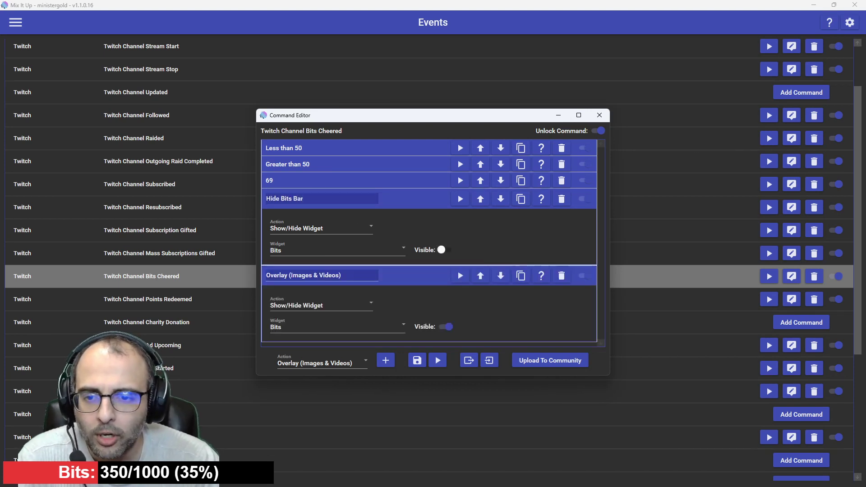
pyautogui.click(346, 276)
pyautogui.click(346, 276)
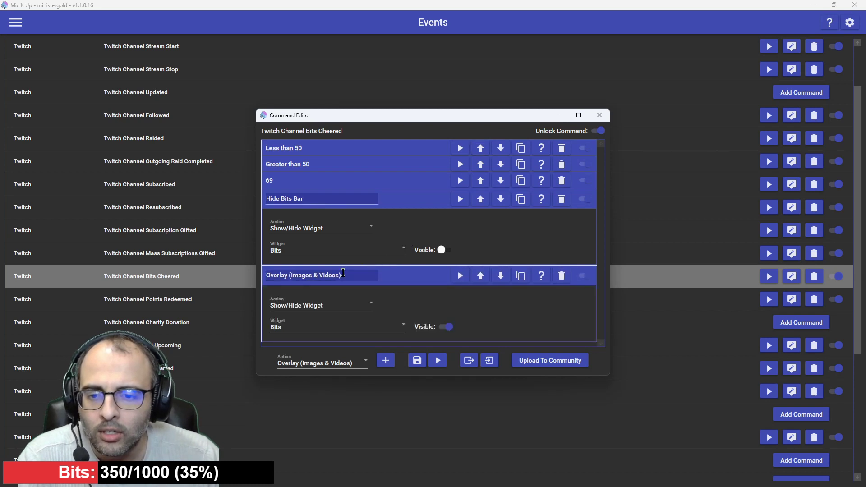
pyautogui.tripleClick(343, 272)
pyautogui.write('Show Bits Bar')
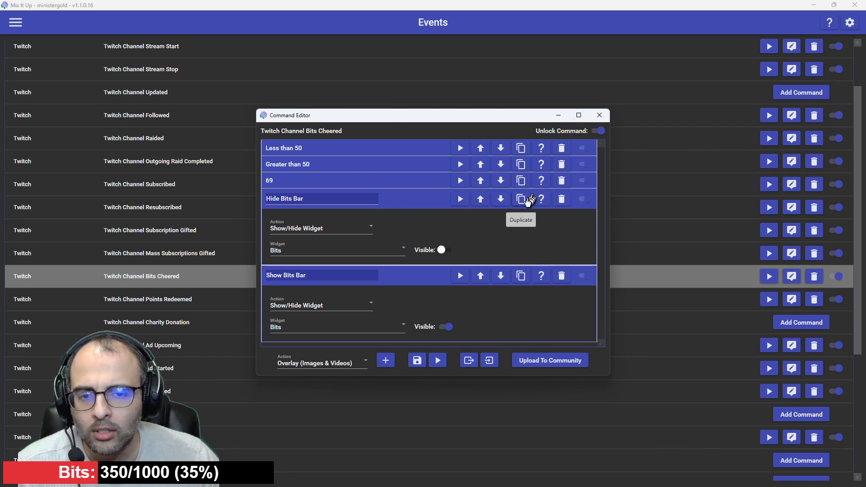
# - Disable the Hide Bits Bar and Show Bits Bar actions and save the Bits Cheered command
pyautogui.click(582, 199)
pyautogui.click(583, 275)
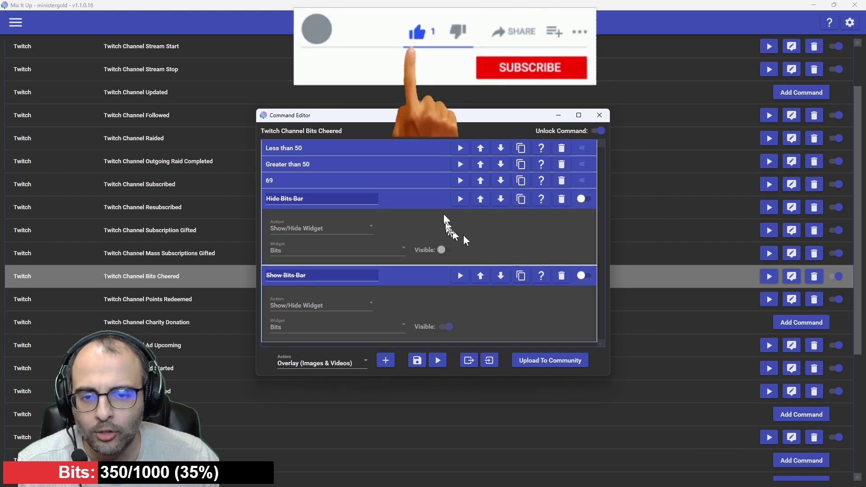
pyautogui.click(441, 201)
pyautogui.click(424, 213)
pyautogui.click(418, 360)
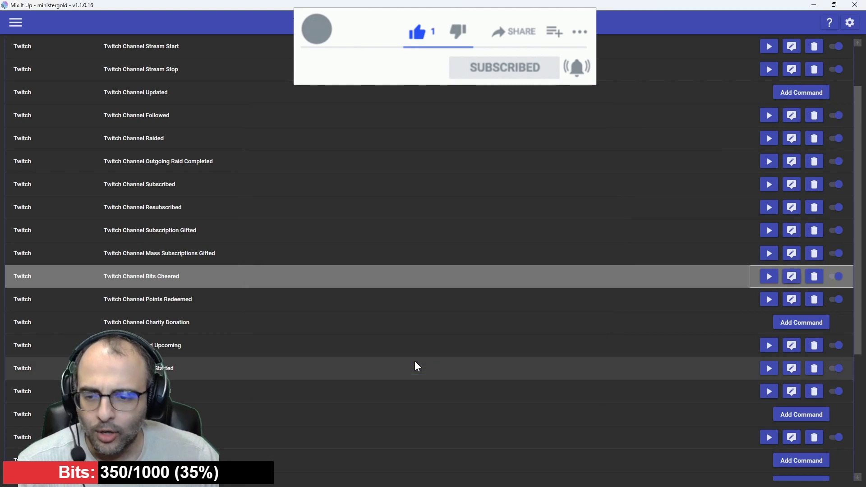